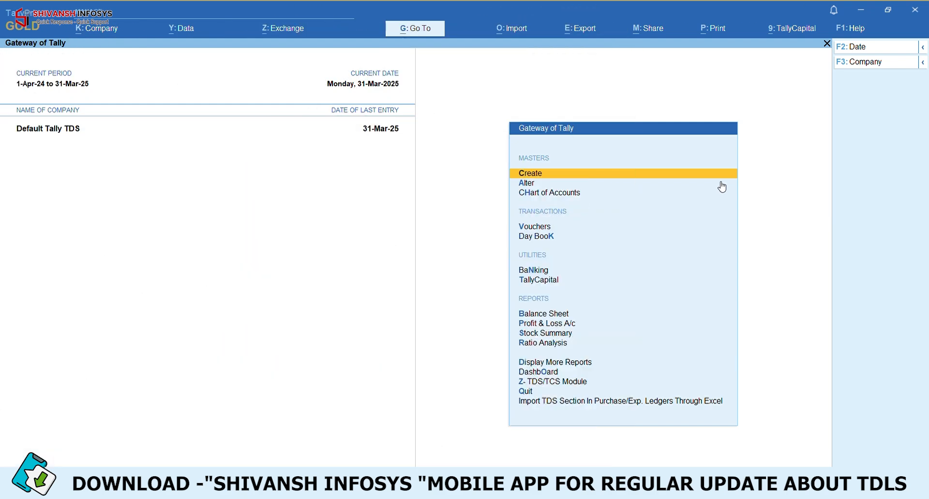
# Open the Z- TDS/TCS Module's Update TDS Section In Expenses/Purchase Ledgers screen.
pyautogui.press('Down')
pyautogui.press('Down')
pyautogui.press('Down')
pyautogui.press('Down')
pyautogui.press('Down')
pyautogui.press('Down')
pyautogui.press('Down')
pyautogui.press('Down')
pyautogui.press('Down')
pyautogui.press('Down')
pyautogui.press('Down')
pyautogui.press('Down')
pyautogui.press('Down')
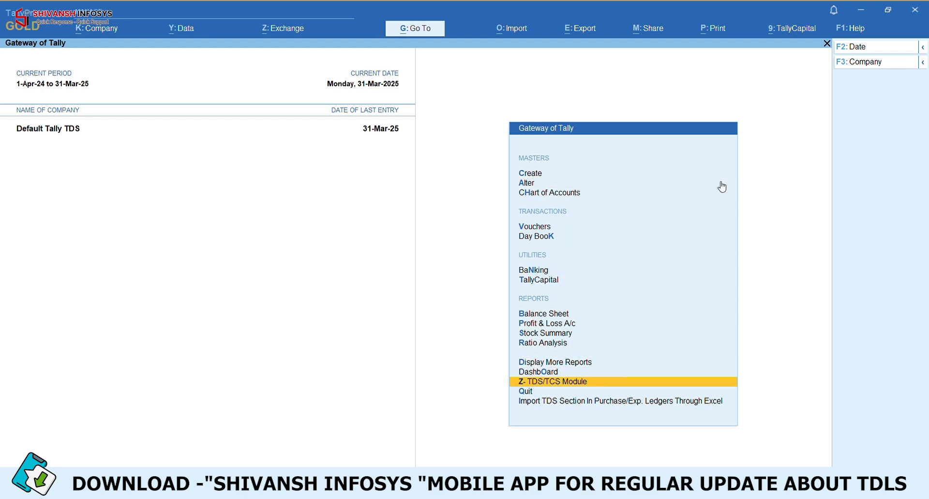
pyautogui.press('Return')
pyautogui.press('Down')
pyautogui.press('Down')
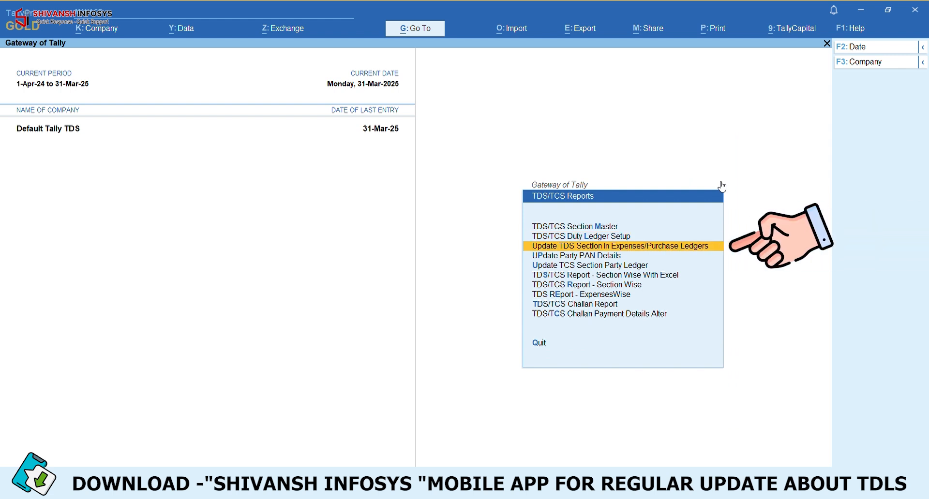
pyautogui.press('Return')
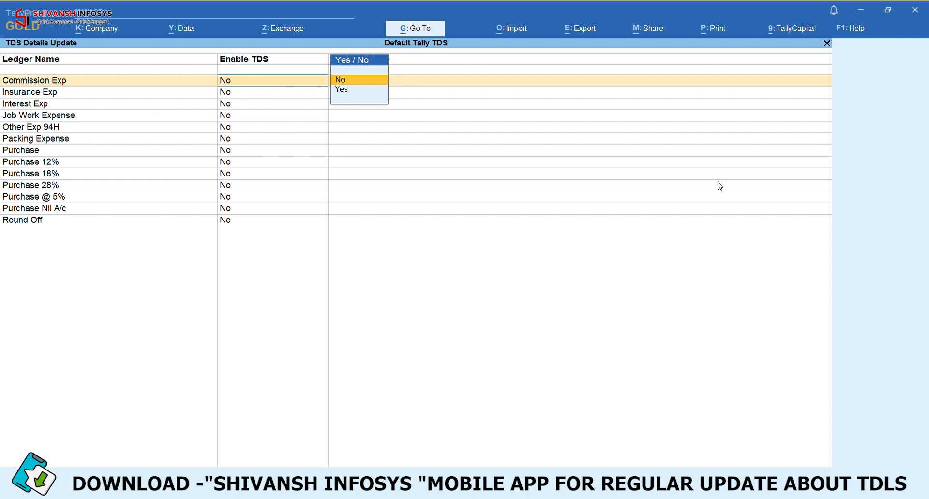
# Enable TDS for the Commission Exp ledger with section 194A and move on to Interest Exp.
pyautogui.press('Down')
pyautogui.press('Return')
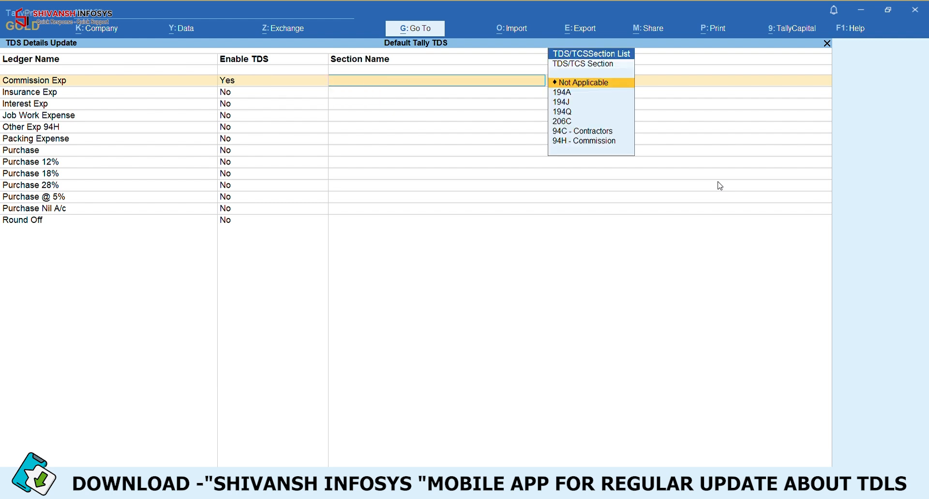
pyautogui.press('Down')
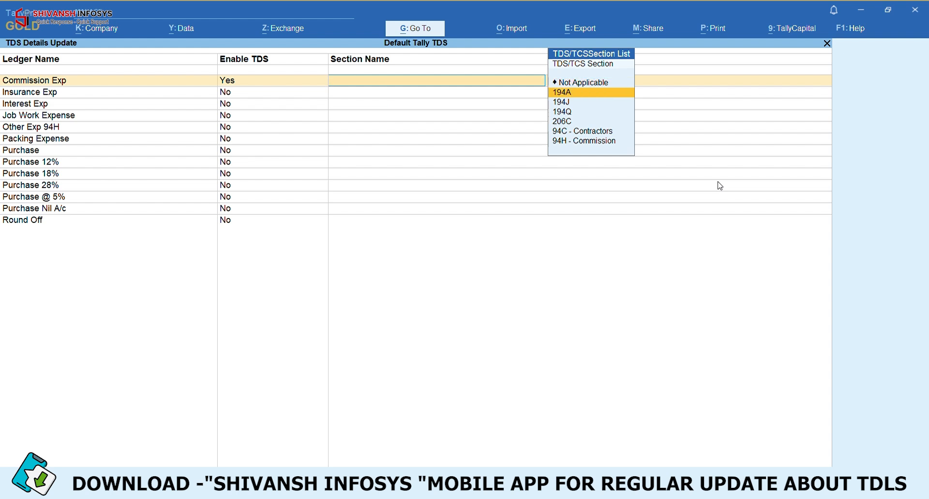
pyautogui.press('Return')
pyautogui.press('Return')
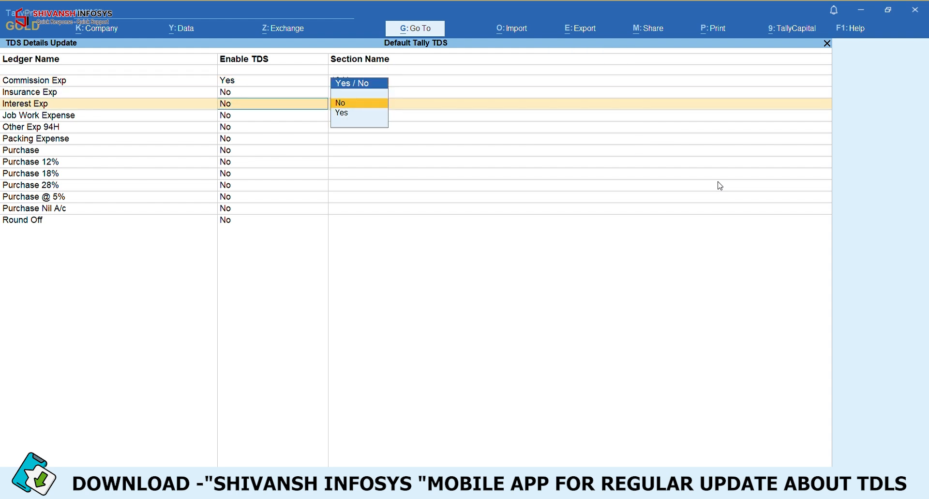
# Enable TDS for the Interest Exp ledger, accept the TDS details and return to the Gateway of Tally.
pyautogui.press('Down')
pyautogui.press('Return')
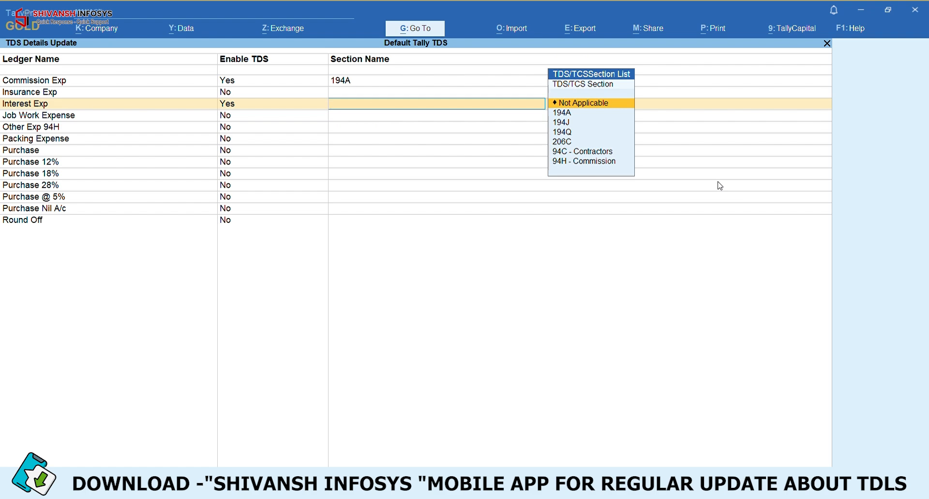
pyautogui.hotkey('ctrl', 'a')
pyautogui.press('Escape')
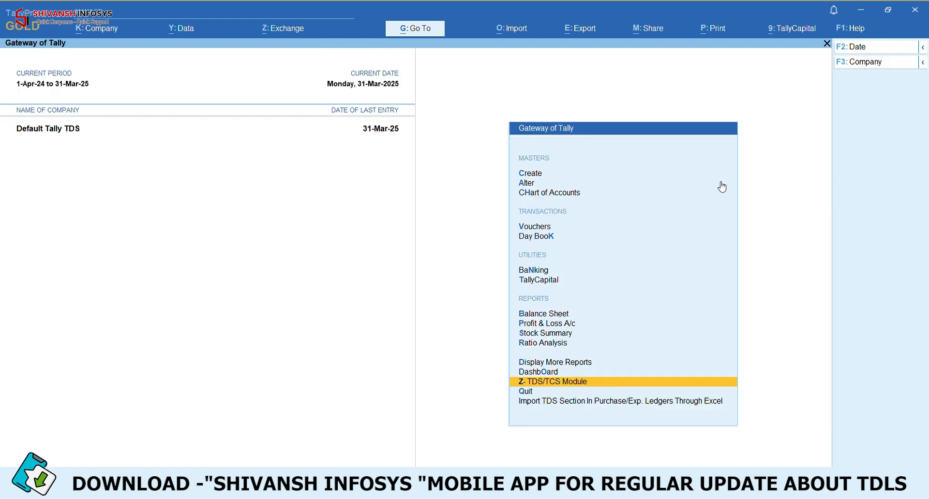
# Open the Export Purchase/Expenses Ledgers list under Import TDS Section In Purchase/Exp. Ledgers Through Excel.
pyautogui.press('Down')
pyautogui.press('Down')
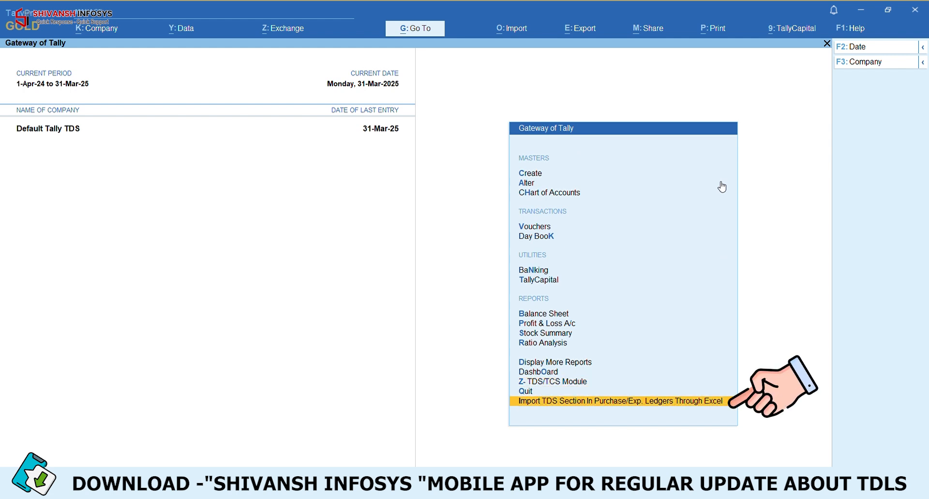
pyautogui.press('Return')
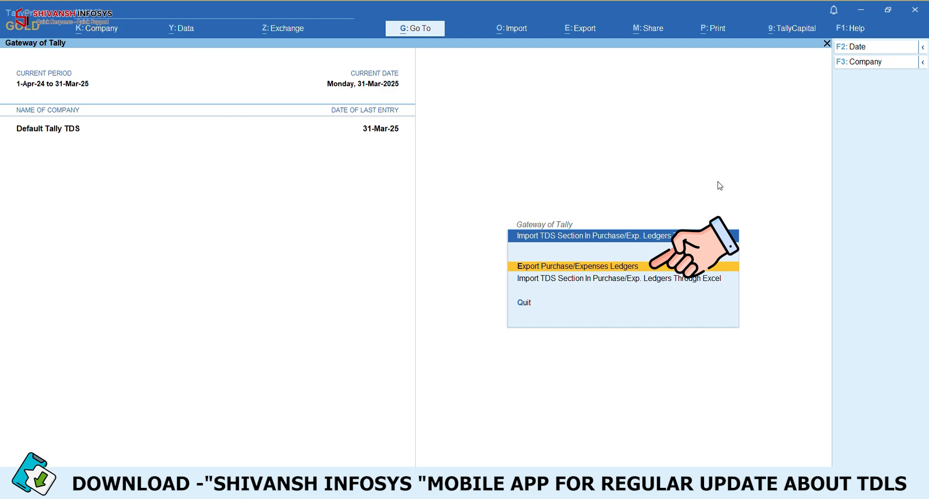
pyautogui.press('Return')
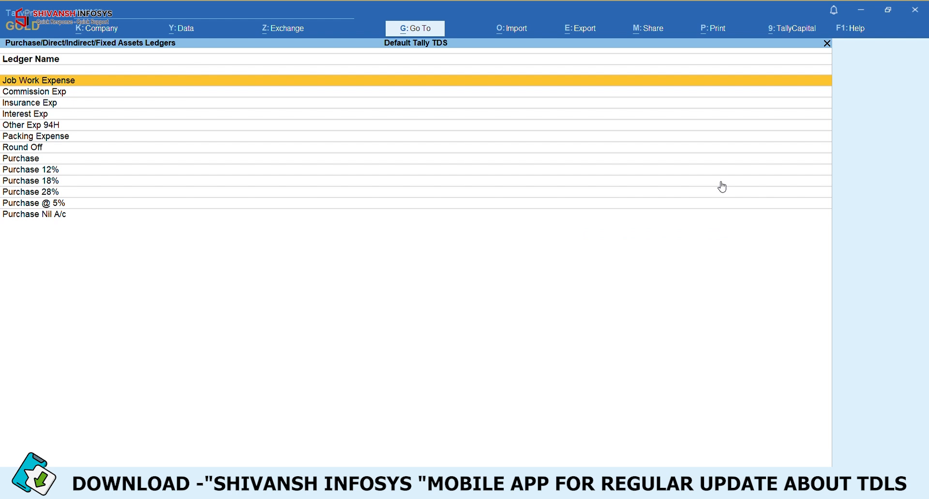
# Configure the current ledger list's Excel export with the Desktop as its folder path.
pyautogui.click(577, 31)
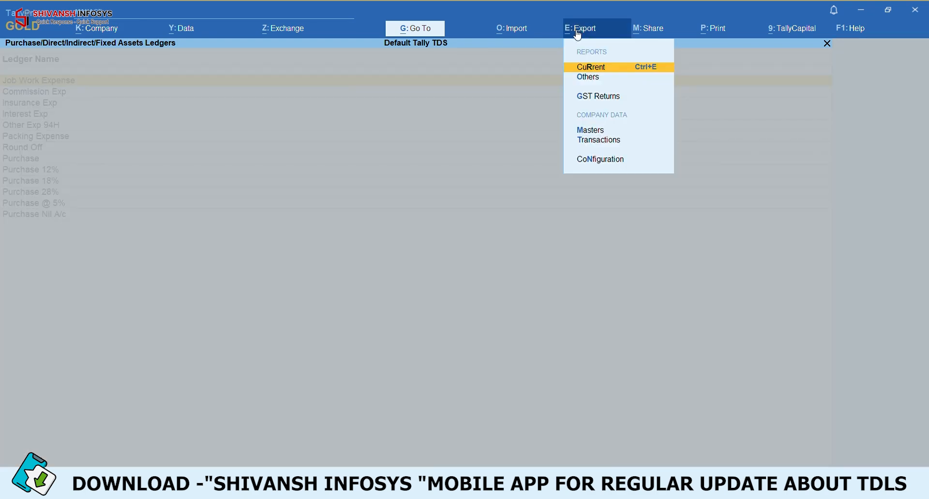
pyautogui.press('Return')
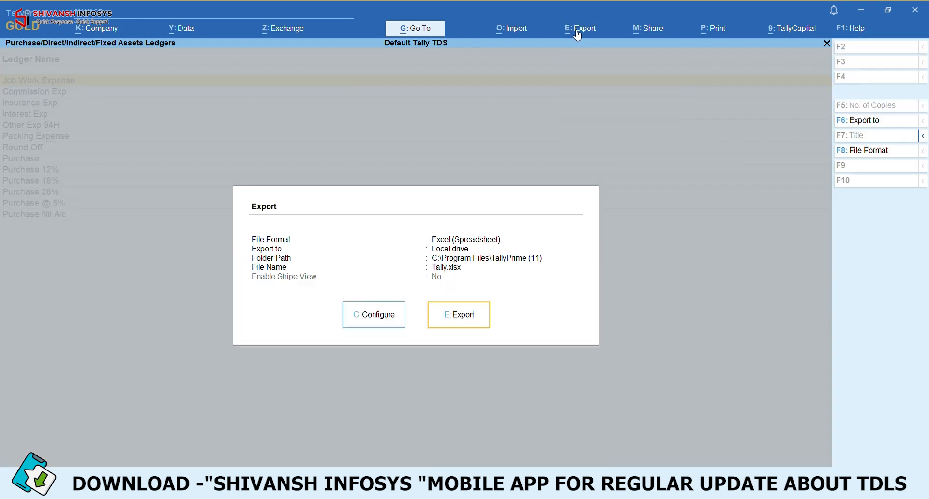
pyautogui.press('c')
pyautogui.press('Down')
pyautogui.press('Down')
pyautogui.press('Down')
pyautogui.press('Down')
pyautogui.press('Down')
pyautogui.press('Down')
pyautogui.press('Down')
pyautogui.press('Down')
pyautogui.press('Down')
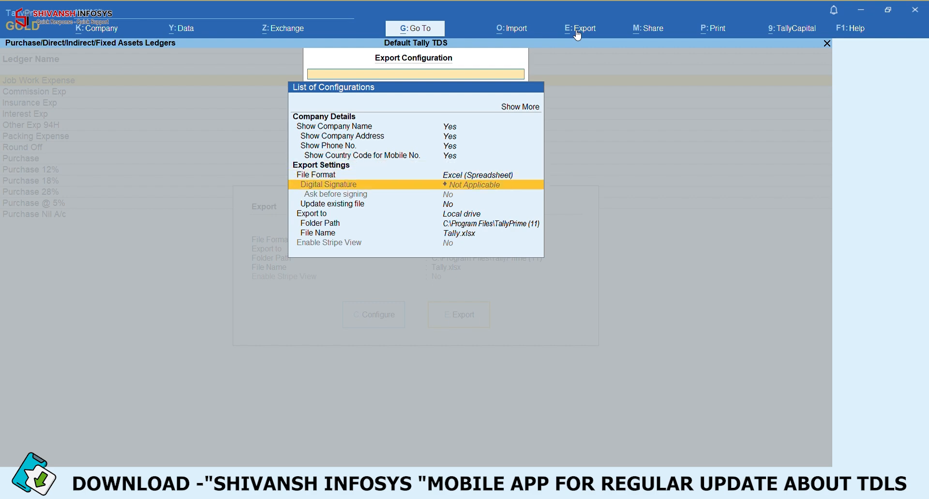
pyautogui.press('Return')
pyautogui.press('Return')
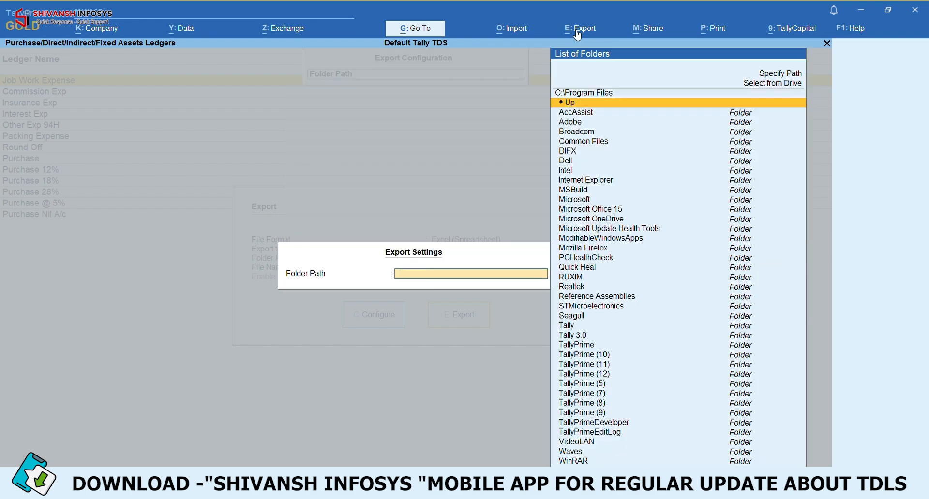
pyautogui.press('Return')
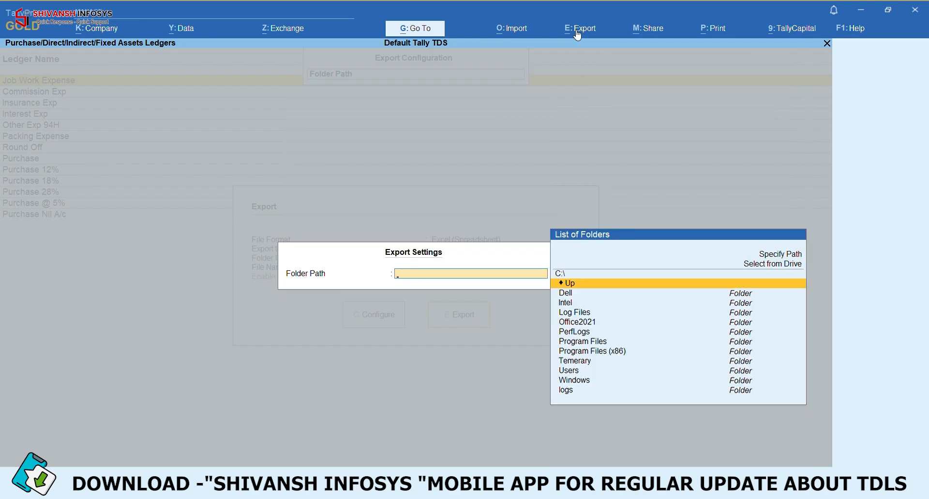
pyautogui.press('Return')
pyautogui.press('Down')
pyautogui.press('Down')
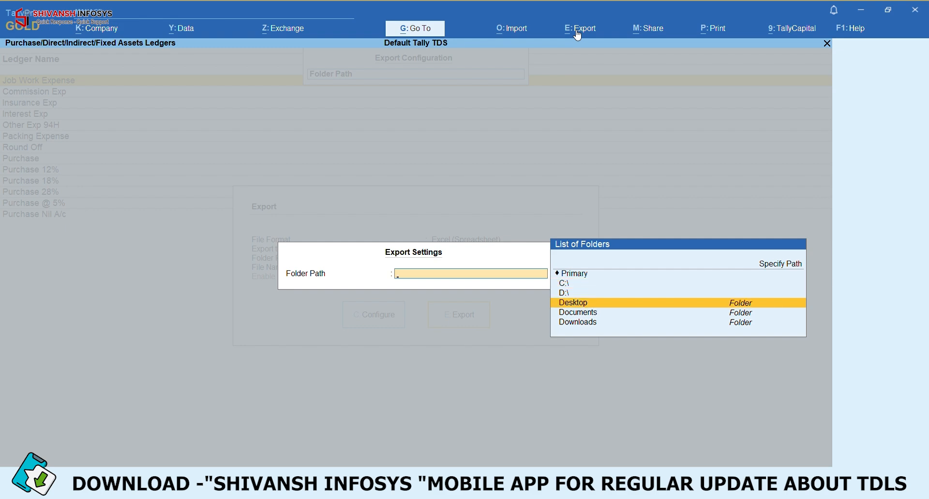
pyautogui.press('Return')
pyautogui.press('Return')
# Name the export file "Exportin putrxp ledgers" and export the ledger list to Excel.
pyautogui.press('Down')
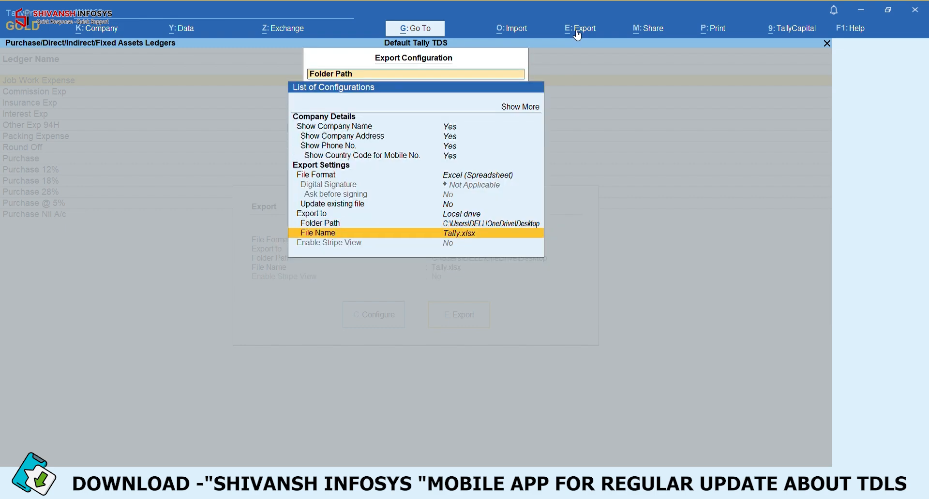
pyautogui.press('Return')
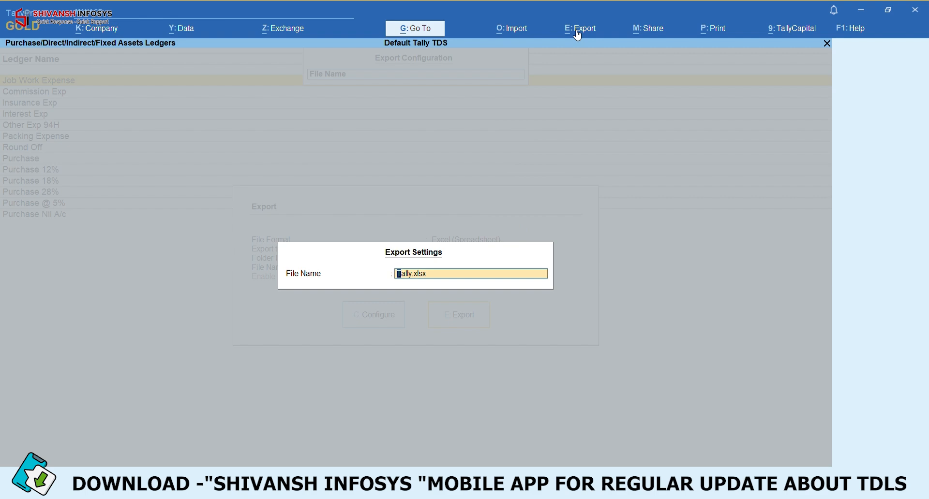
pyautogui.press('BackSpace')
pyautogui.write('Exporting Pur/exp ledgers')
pyautogui.press('Return')
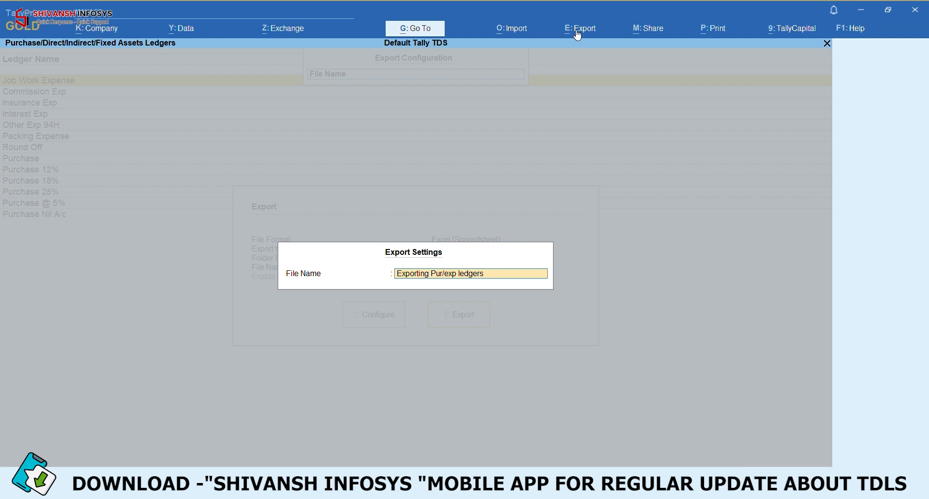
pyautogui.hotkey('ctrl', 'Right')
pyautogui.press('BackSpace')
pyautogui.press('BackSpace')
pyautogui.write('putr')
pyautogui.press('Return')
pyautogui.hotkey('ctrl', 'a')
pyautogui.press('Return')
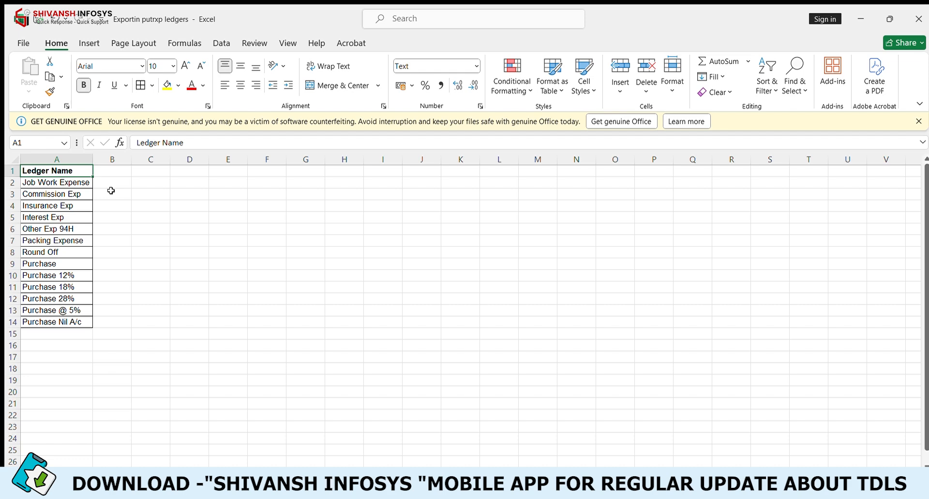
pyautogui.click(80, 184)
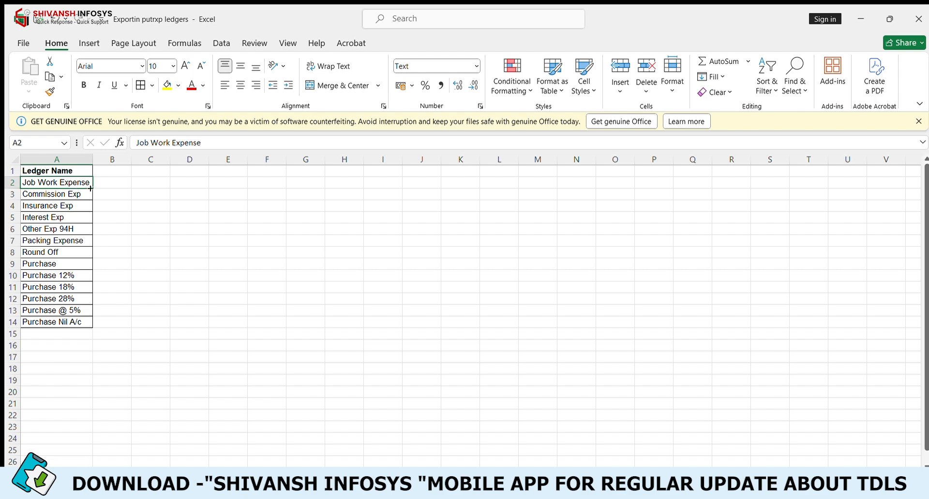
pyautogui.click(70, 171)
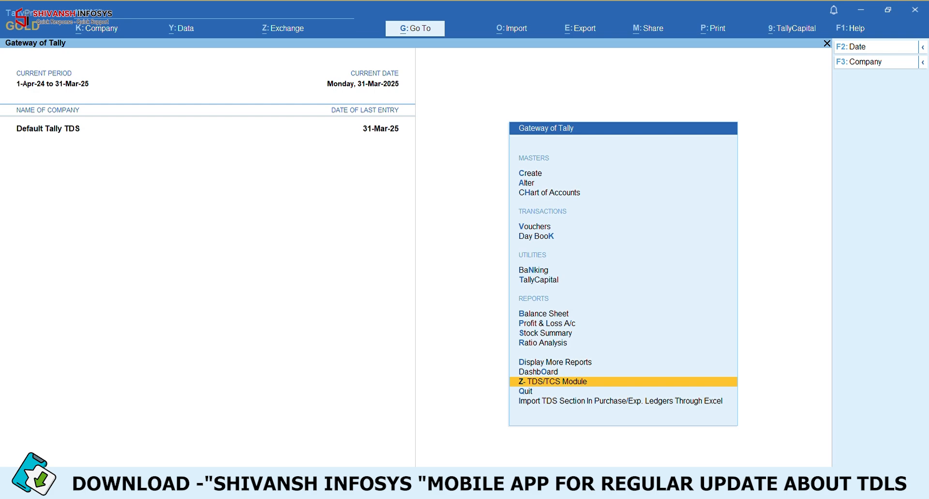
# Switch to TallyPrime and open all TDS/TCS section masters for alteration.
pyautogui.press('Return')
pyautogui.press('Down')
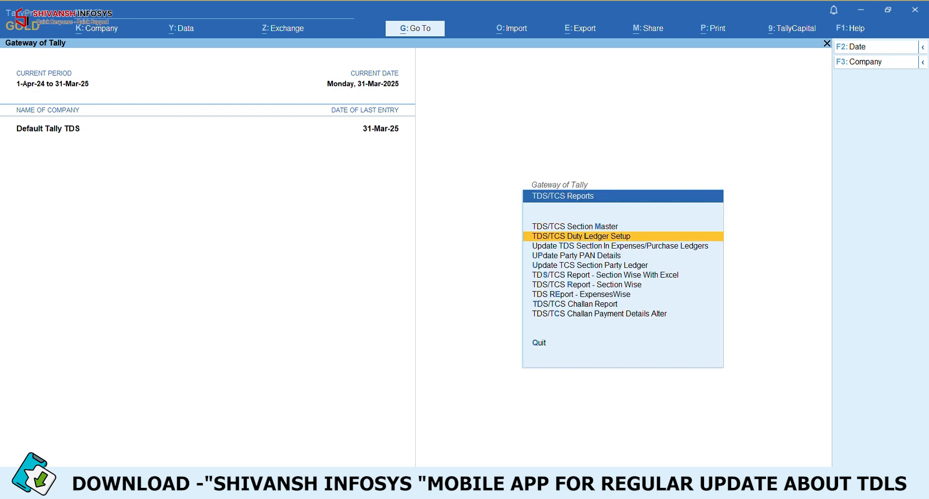
pyautogui.press('Up')
pyautogui.press('Return')
pyautogui.press('Down')
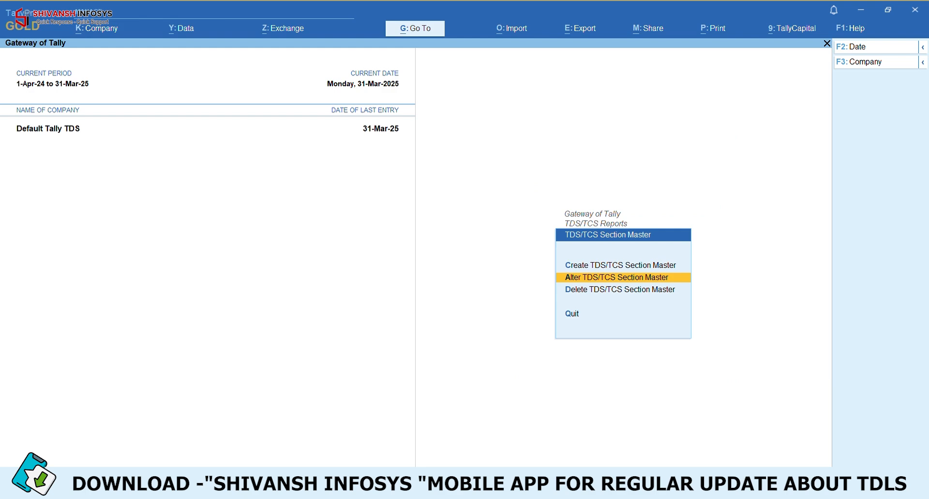
pyautogui.press('Return')
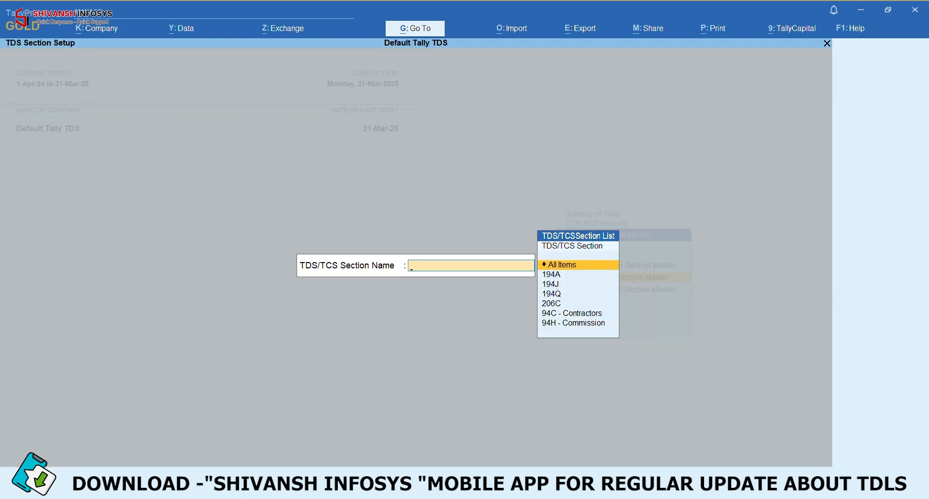
pyautogui.press('Return')
pyautogui.press('Return')
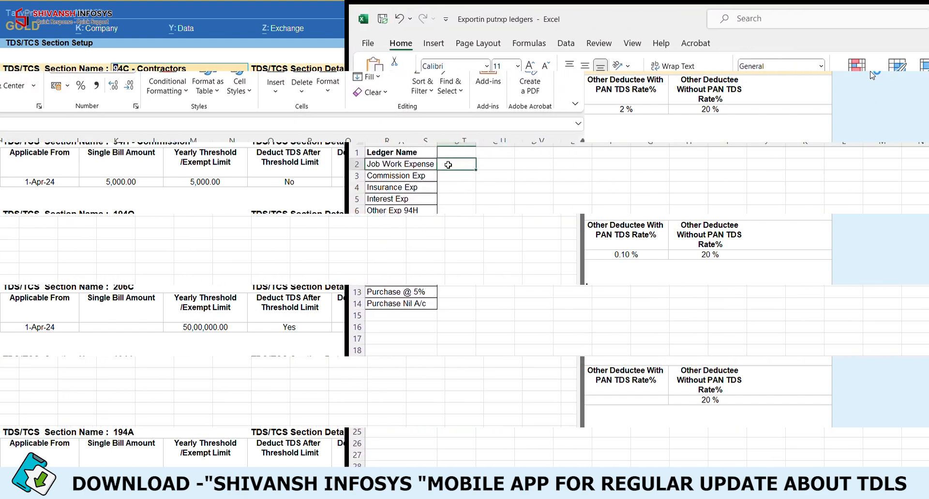
# Enter the section name "94C - Contractors" beside Job Work Expense in the exported Excel sheet and fit column B to its contents.
pyautogui.write('94C - Contractors')
pyautogui.click(118, 189)
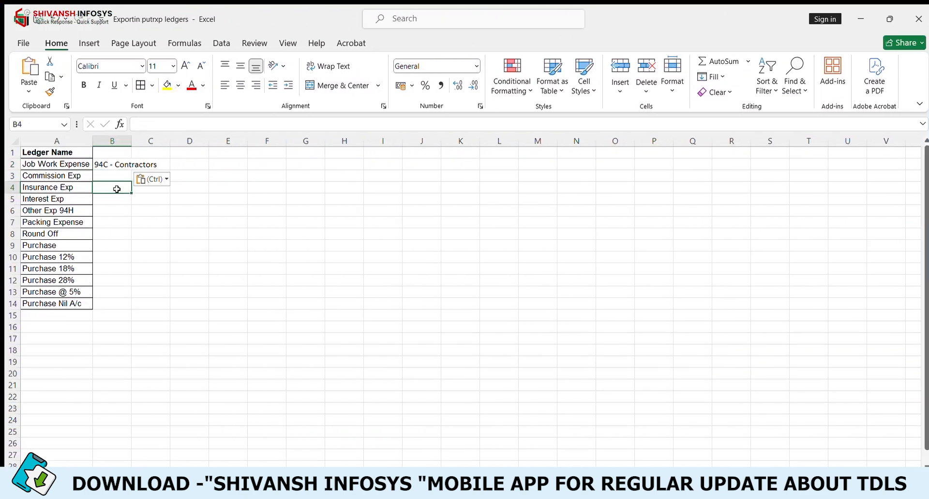
pyautogui.doubleClick(130, 140)
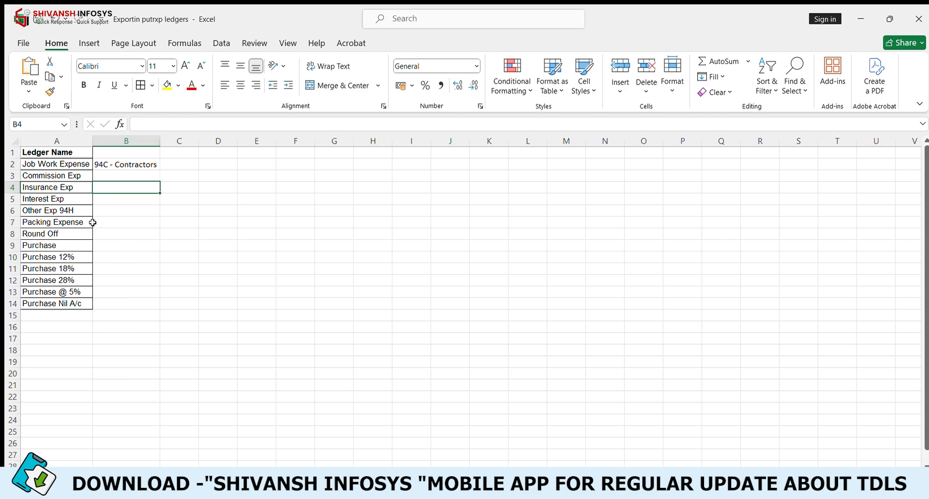
# Copy section name 194Q from TallyPrime into Excel cells B10 to B14, beside Purchase 12% through Purchase Nil A/c.
pyautogui.click(103, 255)
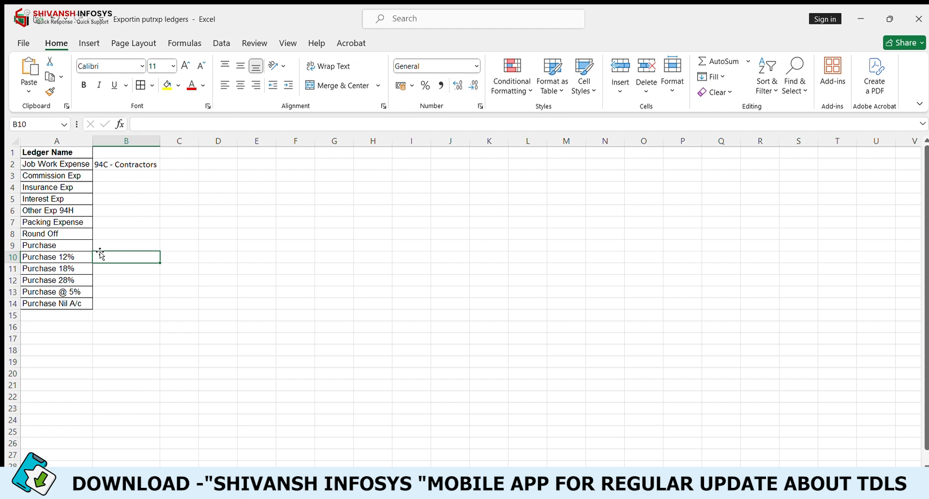
pyautogui.click(367, 491)
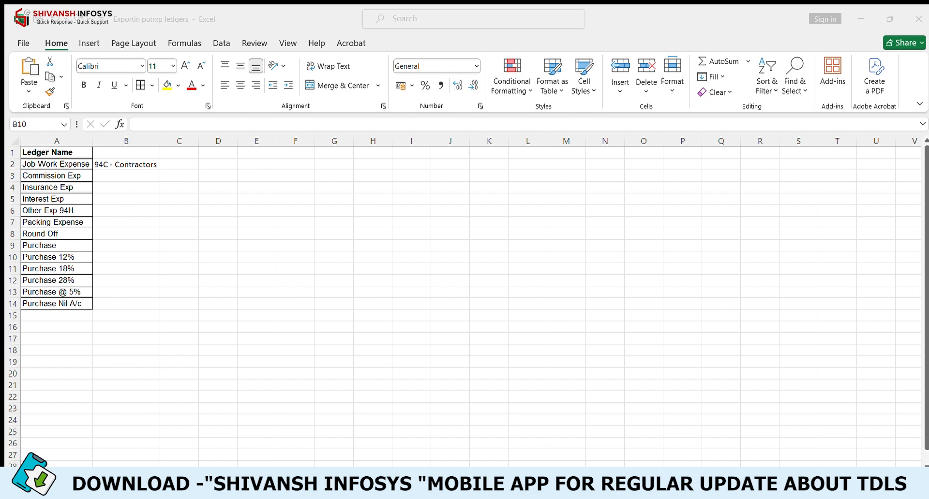
pyautogui.click(310, 491)
pyautogui.write('194Q')
pyautogui.click(124, 272)
pyautogui.write('194Q')
pyautogui.click(112, 275)
pyautogui.write('194Q')
pyautogui.click(104, 296)
pyautogui.write('194Q')
pyautogui.click(108, 308)
pyautogui.hotkey('ctrl', 'v')
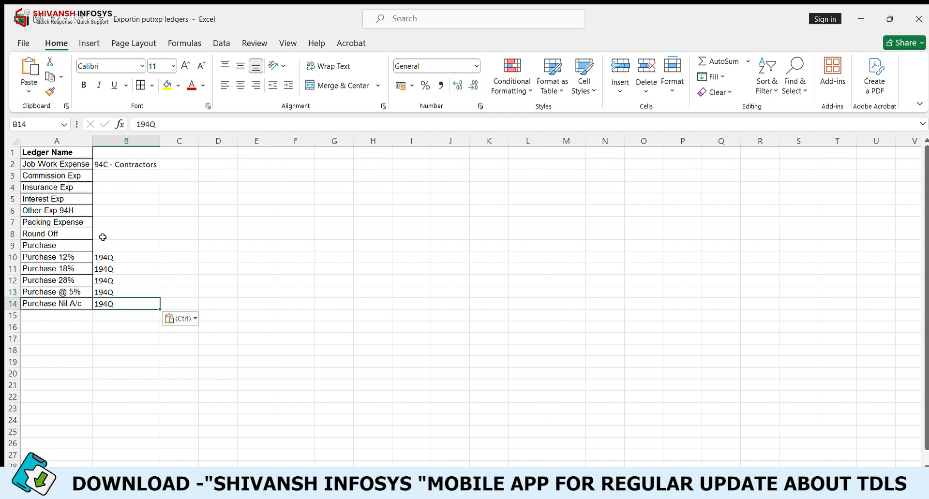
# Enter the section name "94H - Commission" beside Insurance Exp in cell B4.
pyautogui.click(98, 208)
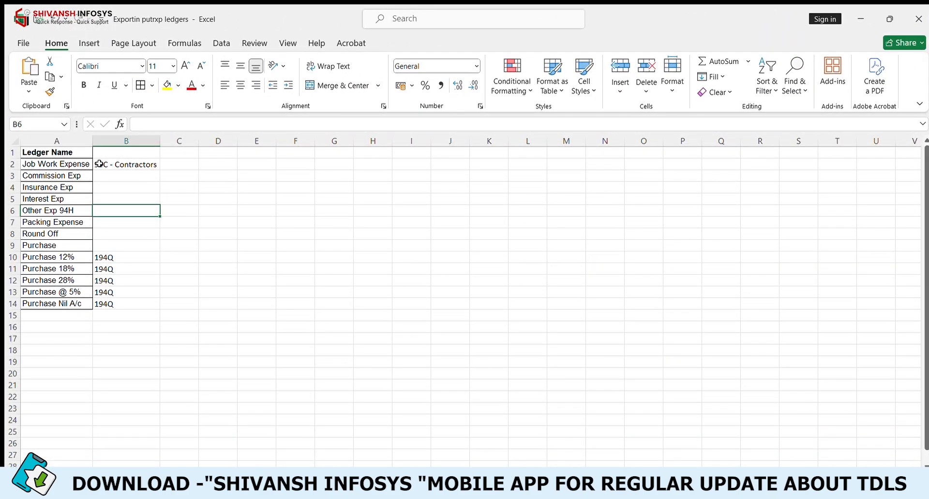
pyautogui.click(111, 188)
pyautogui.write('94H - Commission')
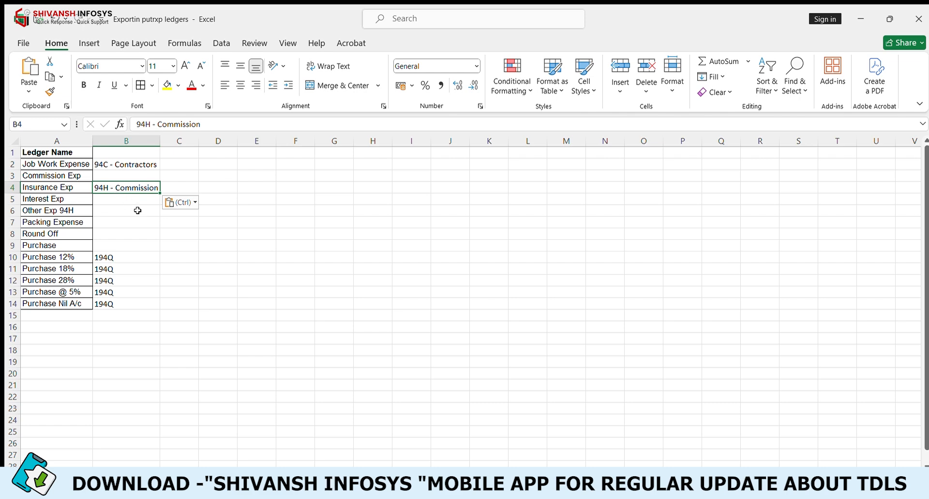
# Enter the section name "194A" beside Interest Exp in cell B5.
pyautogui.click(363, 483)
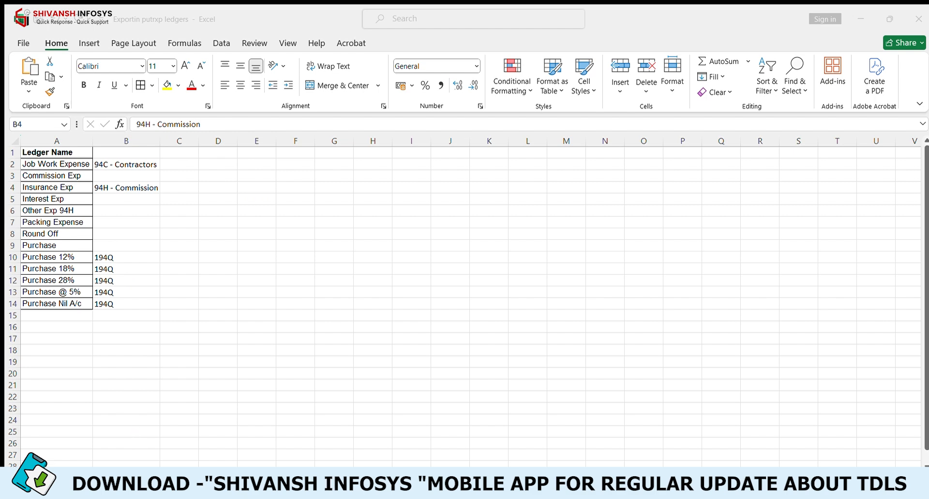
pyautogui.click(102, 199)
pyautogui.write('194A')
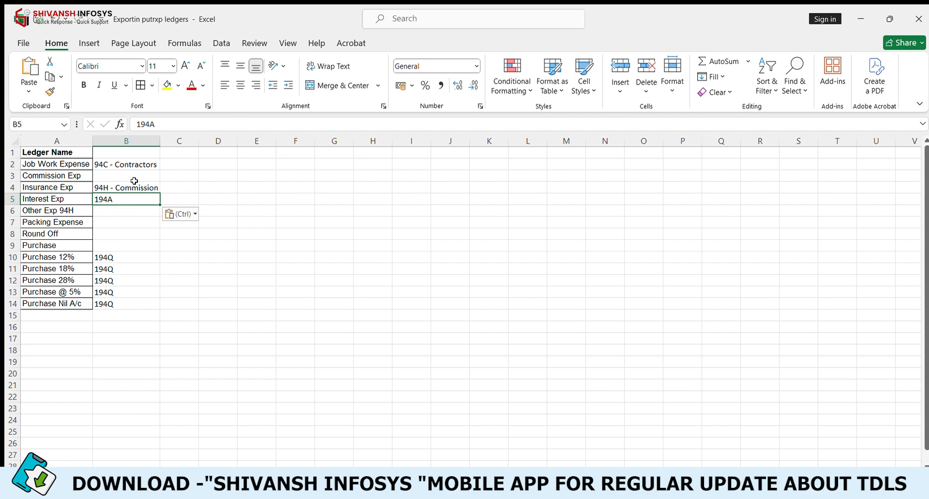
# Replace the section name beside Insurance Exp in cell B4 with a copy of "94C - Contractors" from cell B2.
pyautogui.click(114, 187)
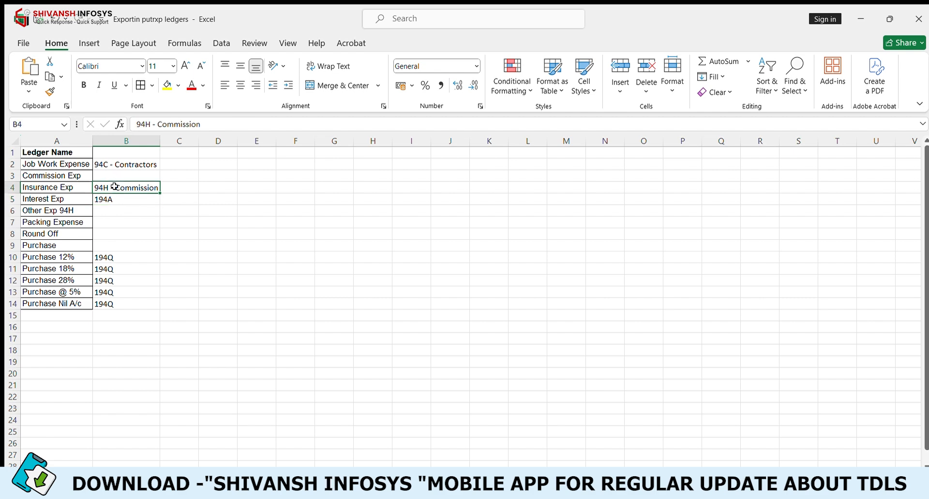
pyautogui.click(103, 160)
pyautogui.hotkey('ctrl', 'c')
pyautogui.click(111, 189)
pyautogui.hotkey('ctrl', 'v')
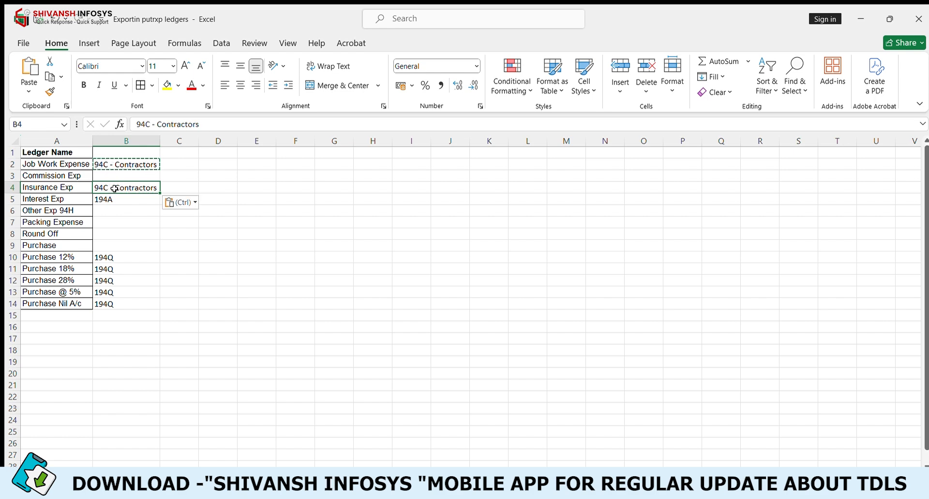
# Enter the section name "94H - Commission" beside Commission Exp in cell B3.
pyautogui.click(106, 172)
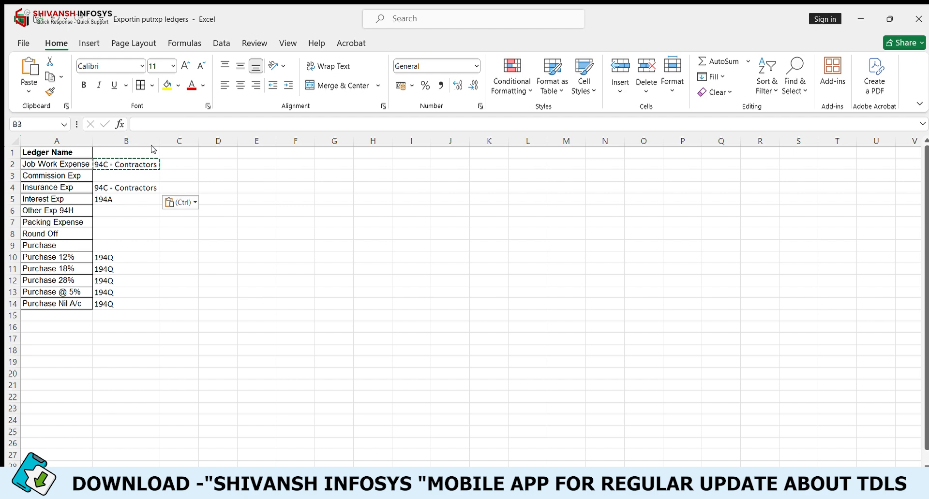
pyautogui.press('Escape')
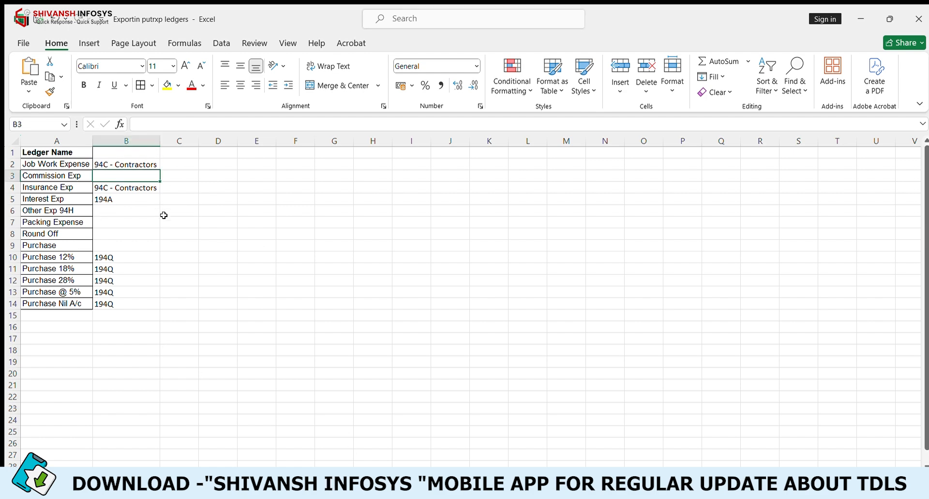
pyautogui.hotkey('ctrl', 'v')
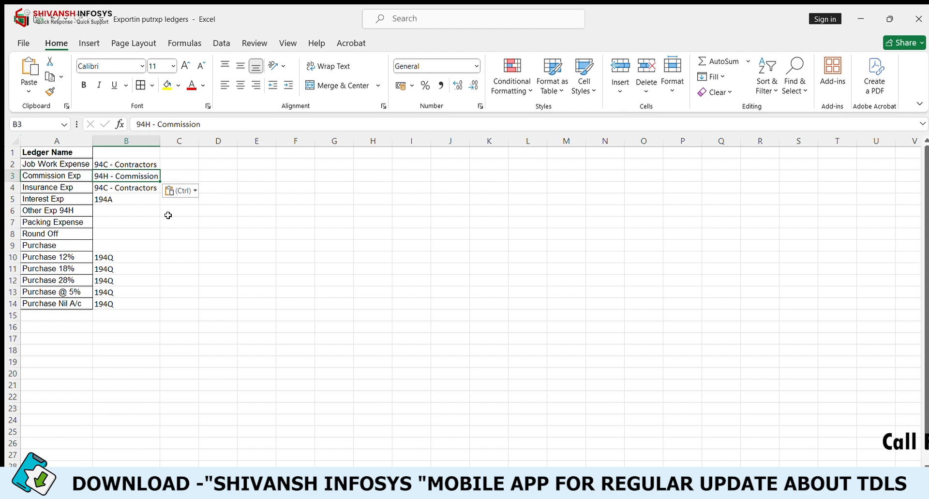
pyautogui.press('Escape')
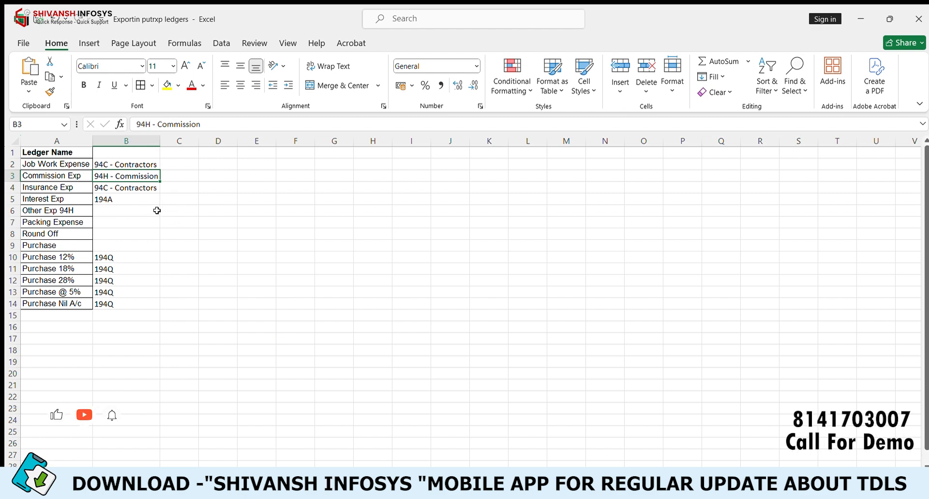
pyautogui.click(65, 167)
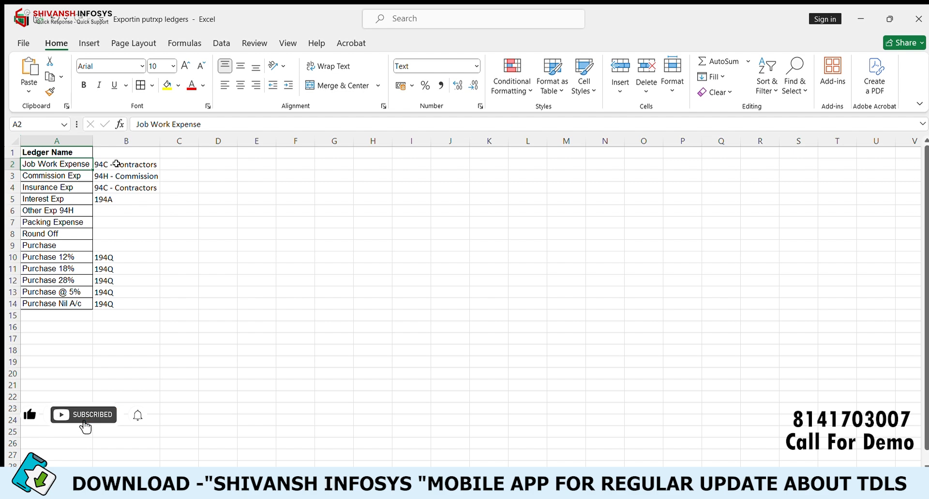
pyautogui.click(116, 164)
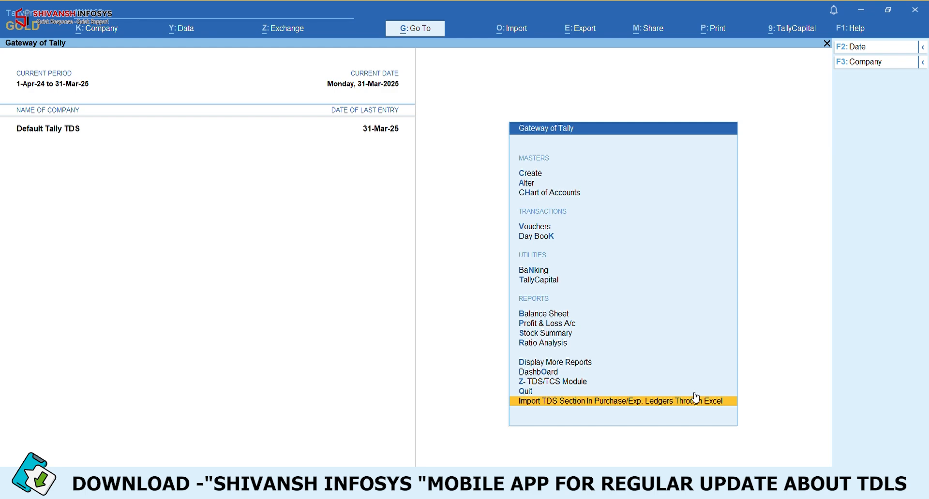
# In TallyPrime, open the import configuration for importing TDS sections in purchase and expense ledgers through Excel.
pyautogui.click(695, 399)
pyautogui.press('Down')
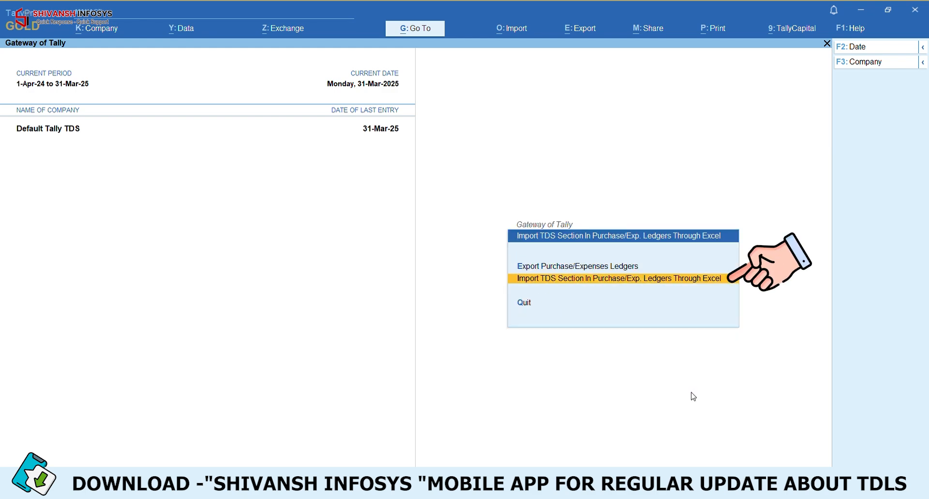
pyautogui.press('Return')
pyautogui.press('Return')
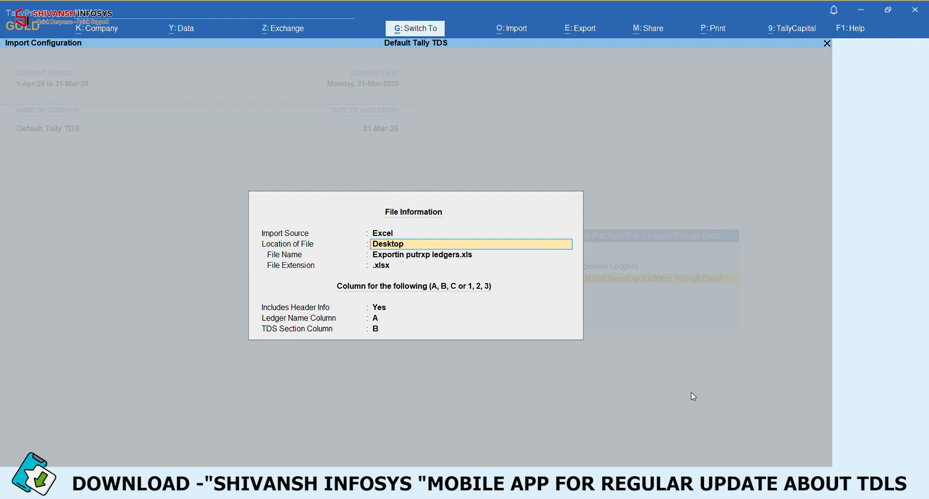
# Import the TDS sections from the Excel file "Exportin putrxp ledgers.xls" in D:\, with header info, ledger names in column A and sections in column B.
pyautogui.press('Up')
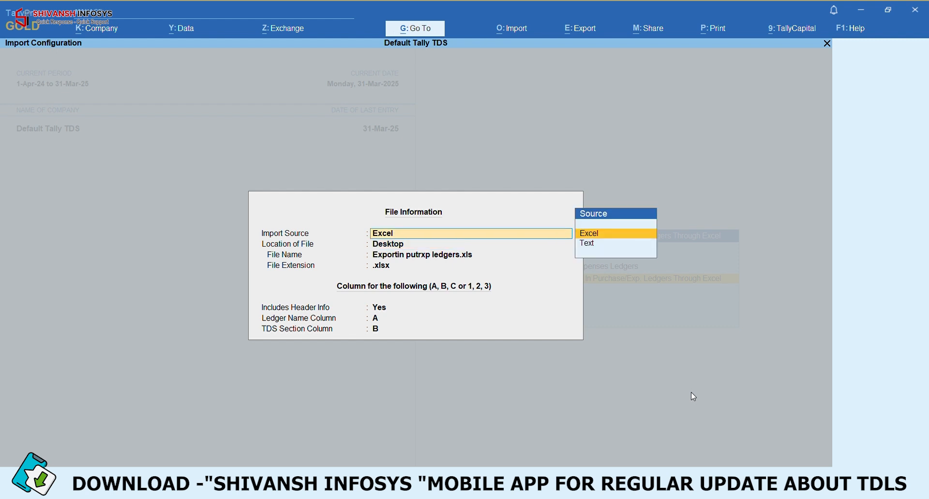
pyautogui.press('Return')
pyautogui.write('D:\\')
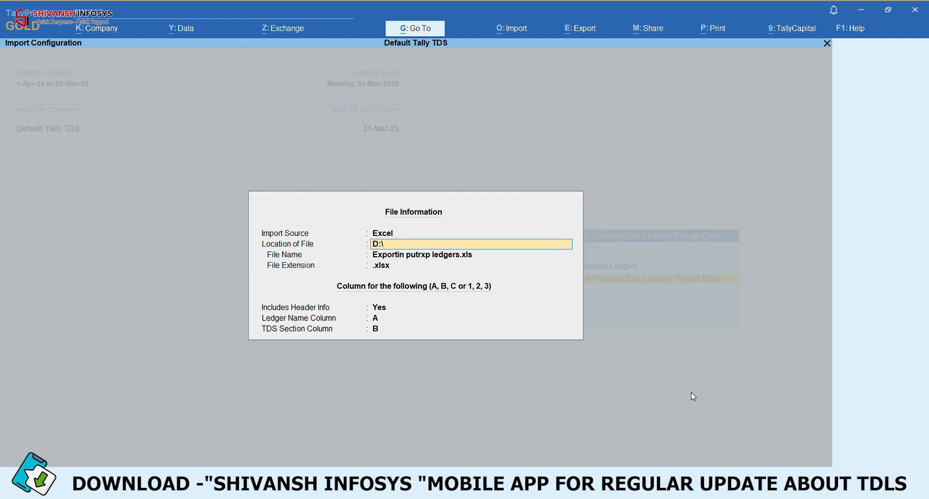
pyautogui.press('Return')
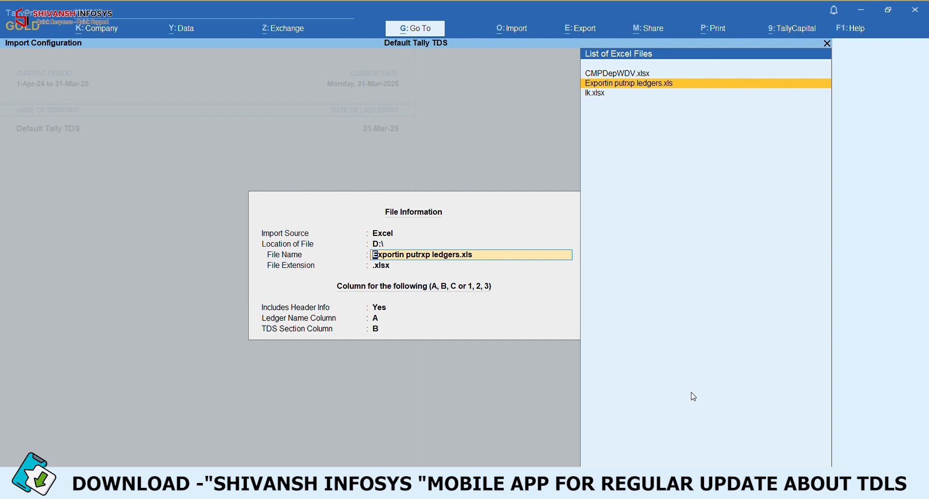
pyautogui.press('Return')
pyautogui.press('Return')
pyautogui.press('Return')
pyautogui.press('Return')
pyautogui.press('Return')
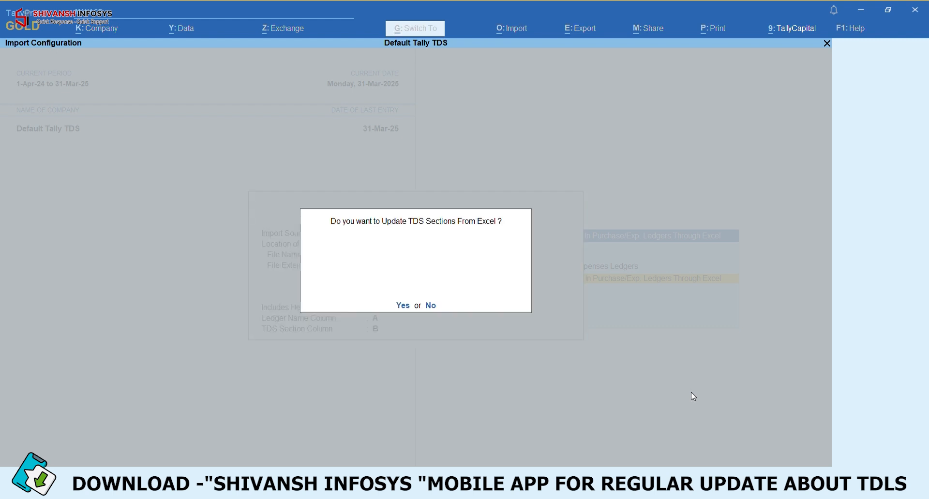
pyautogui.press('Return')
# Open the TDS section update list for expense and purchase ledgers in the TDS/TCS module to check each ledger's imported section name.
pyautogui.press('Escape')
pyautogui.press('Up')
pyautogui.press('Up')
pyautogui.press('Return')
pyautogui.press('Down')
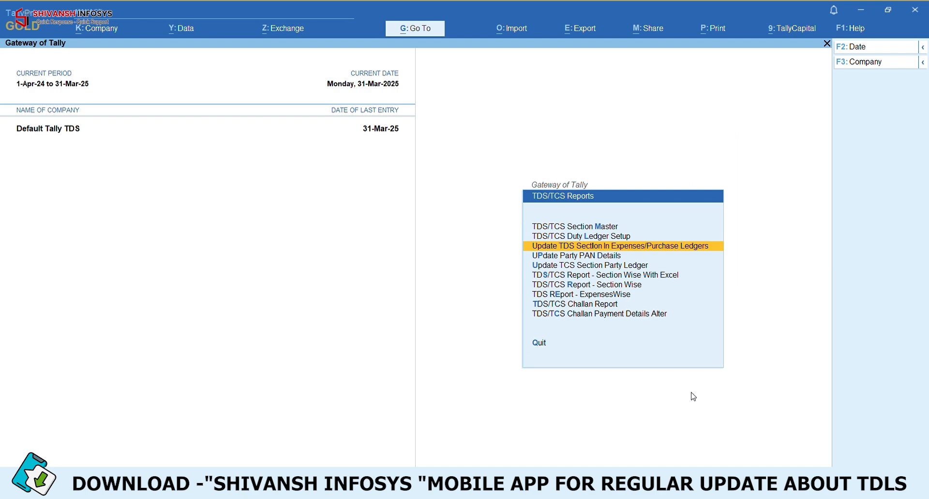
pyautogui.press('Return')
pyautogui.press('Return')
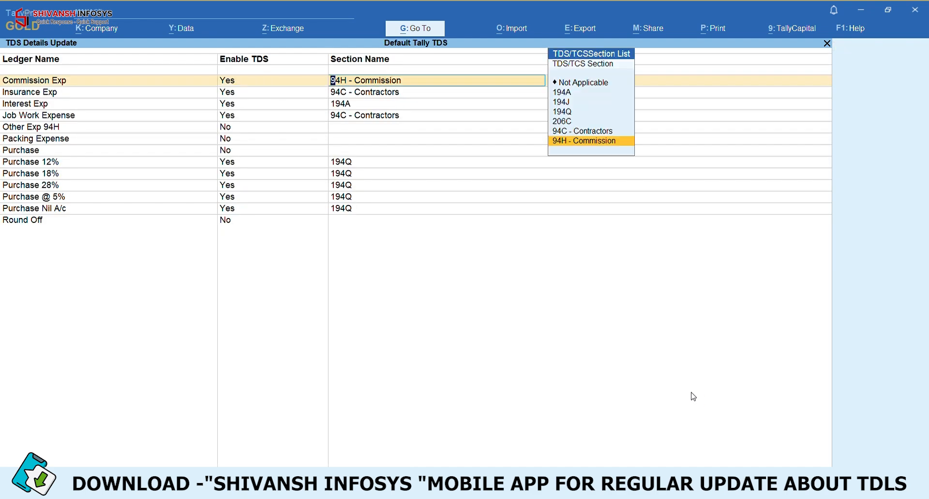